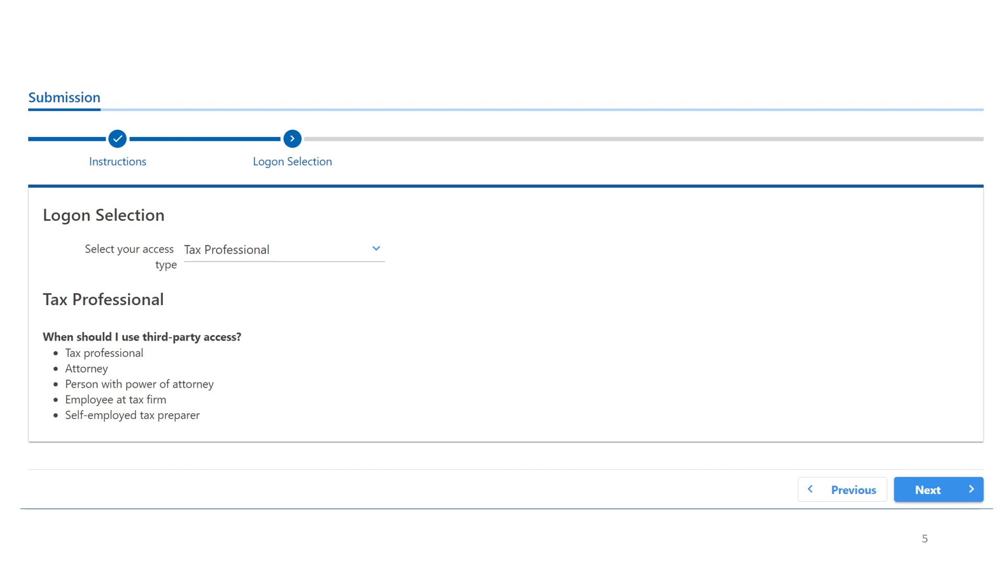
Choose Tax Professional access and advance to Customer Information
key("Right")
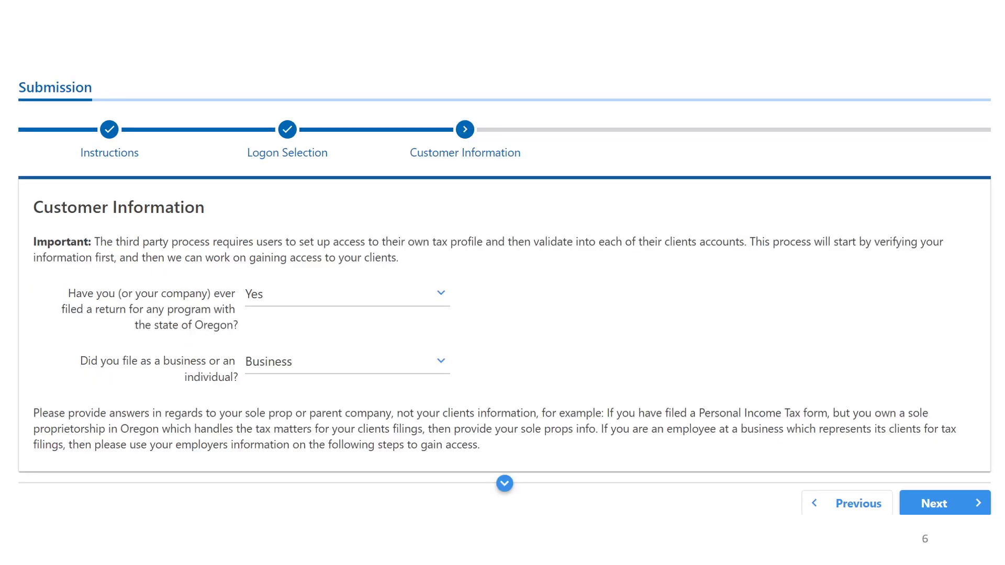